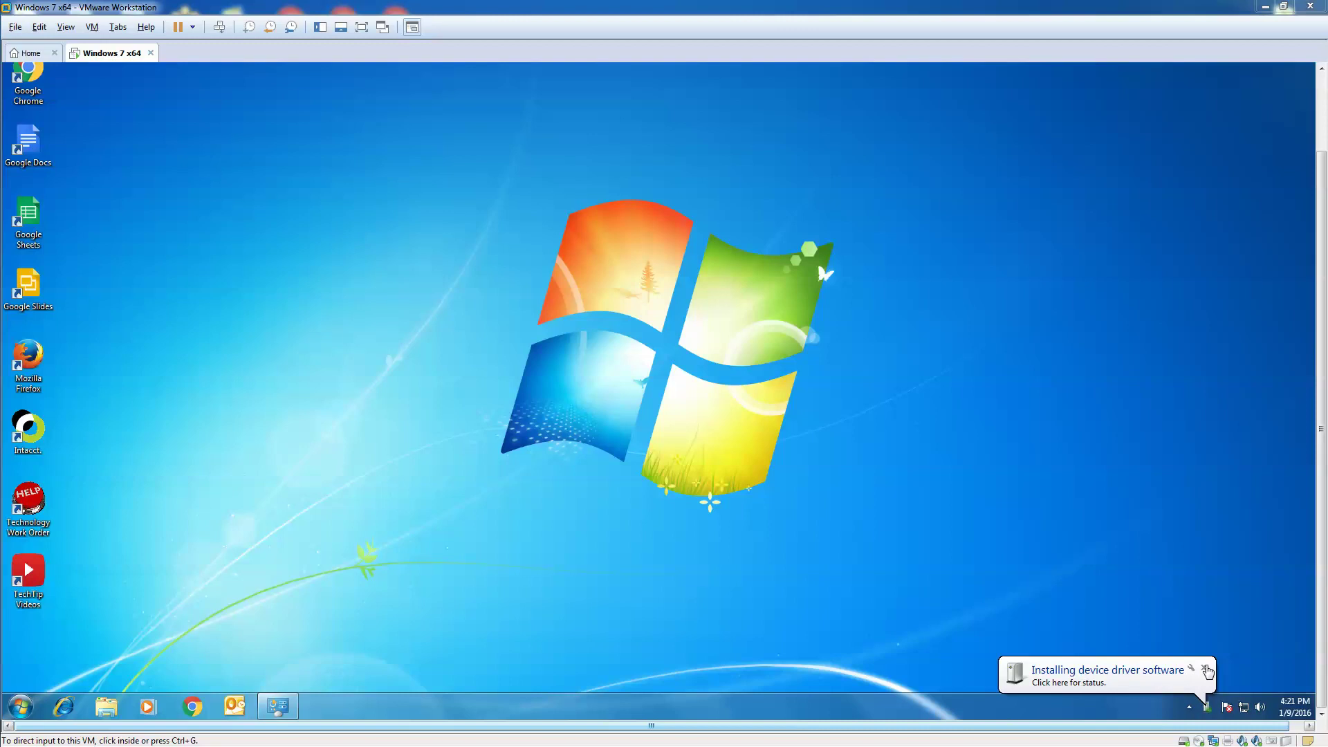
Close the 'Installing device driver software' notice in the system tray
left_click(1205, 670)
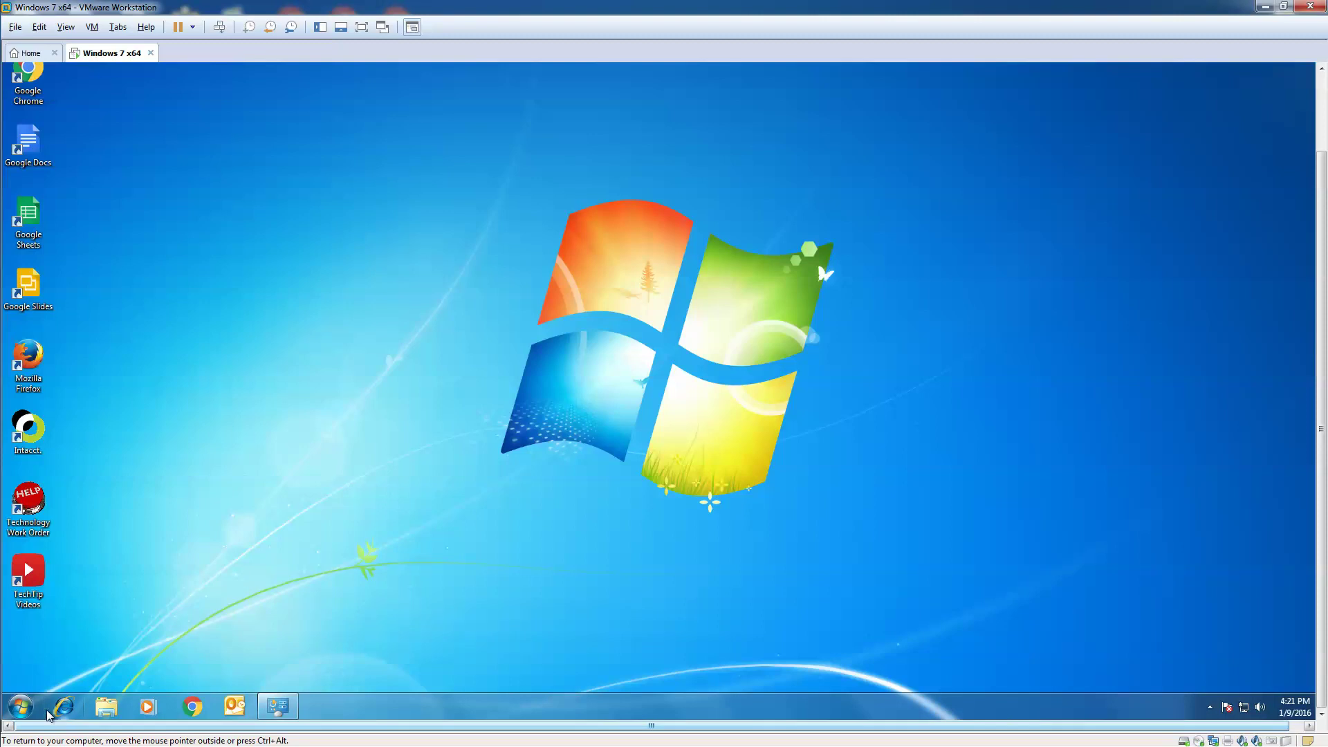
Open Control Panel and switch its view to list all items as small icons
left_click(27, 713)
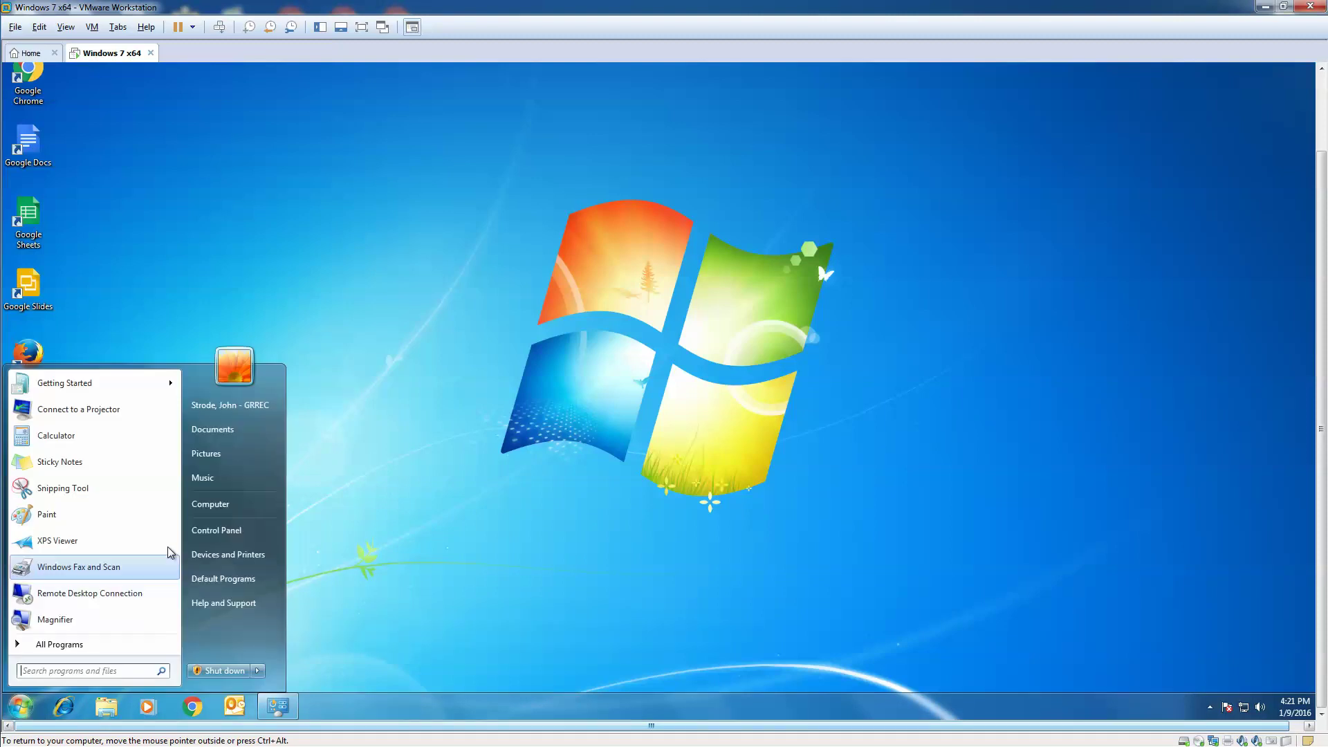
left_click(216, 532)
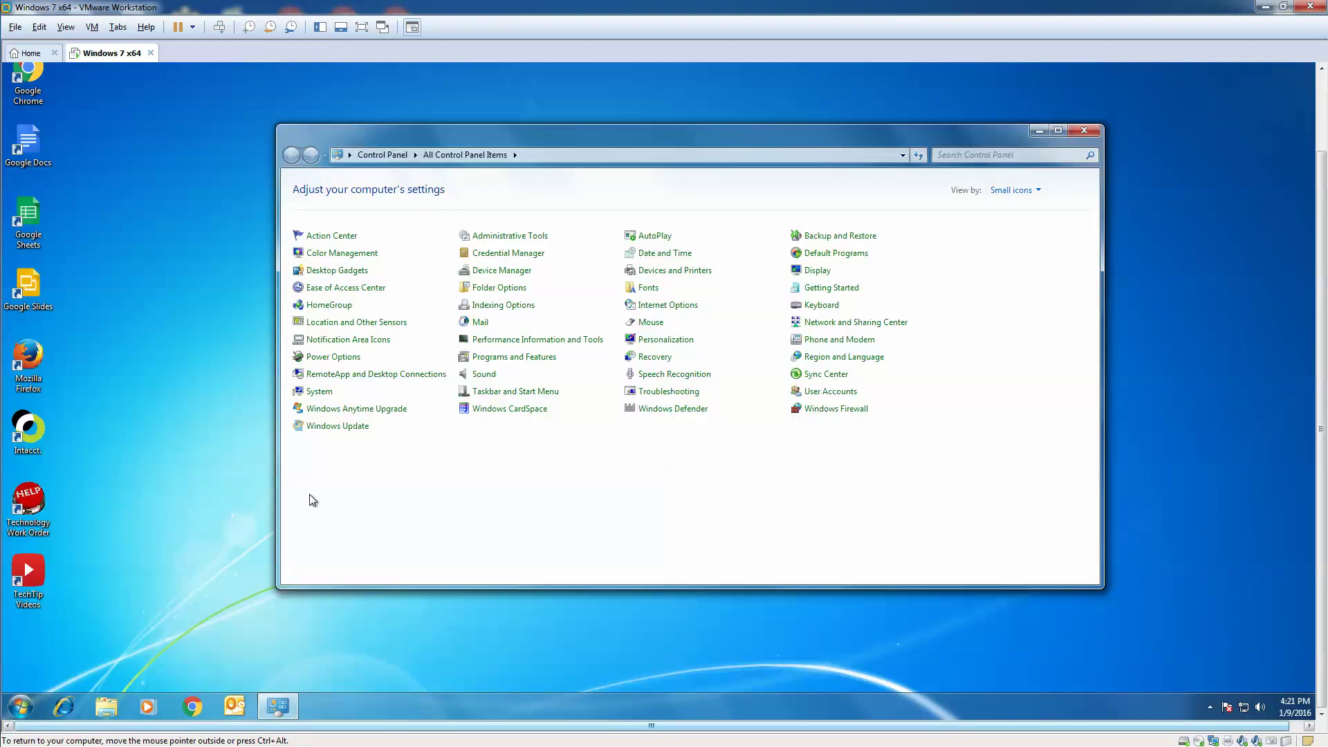
left_click(1038, 193)
left_click(1038, 208)
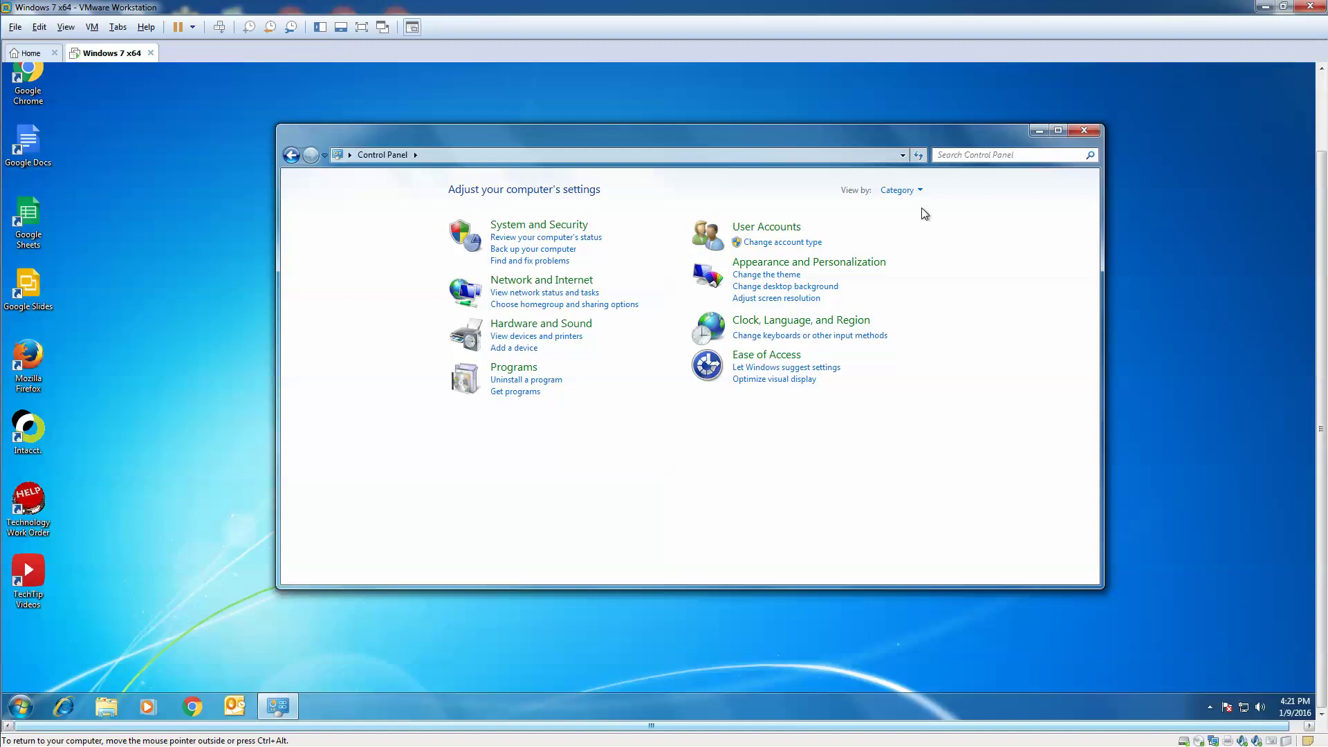
left_click(921, 190)
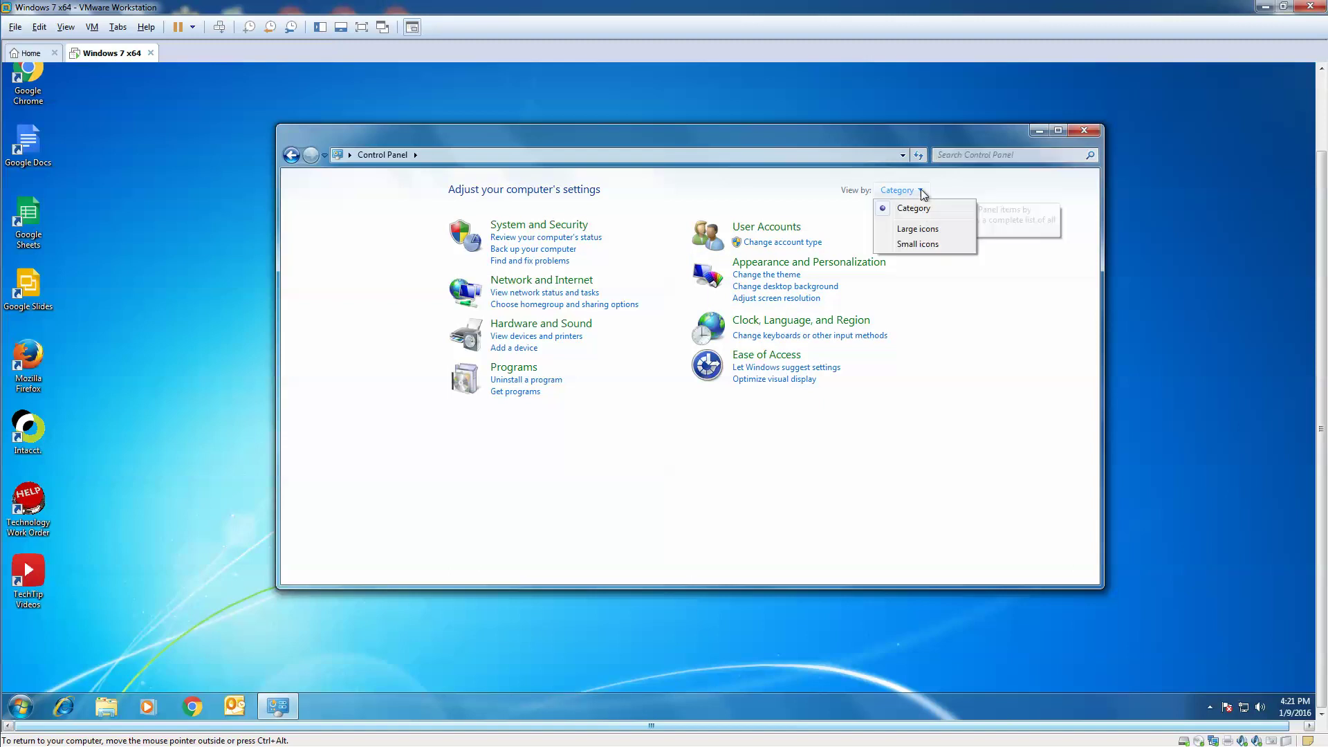
left_click(900, 244)
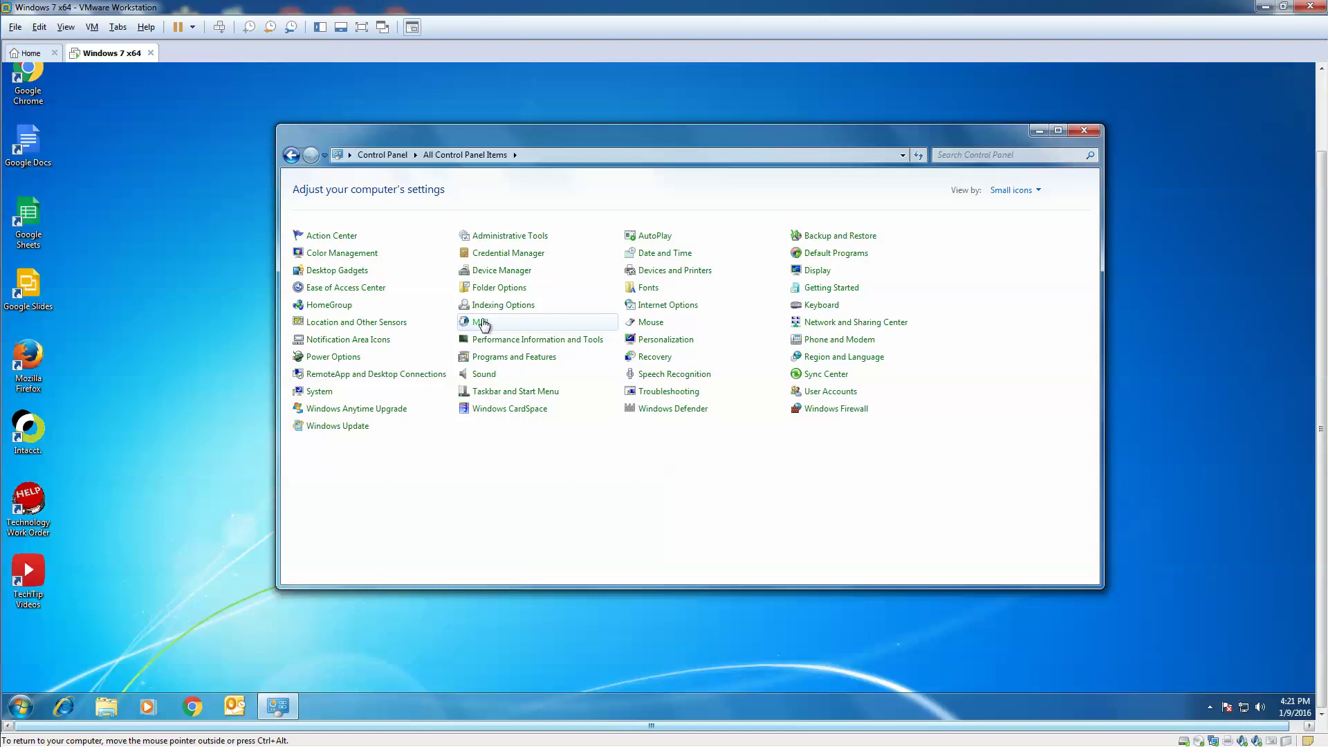
In Mail, show the profiles, remove the only existing profile, confirm, and close with OK
left_click(482, 324)
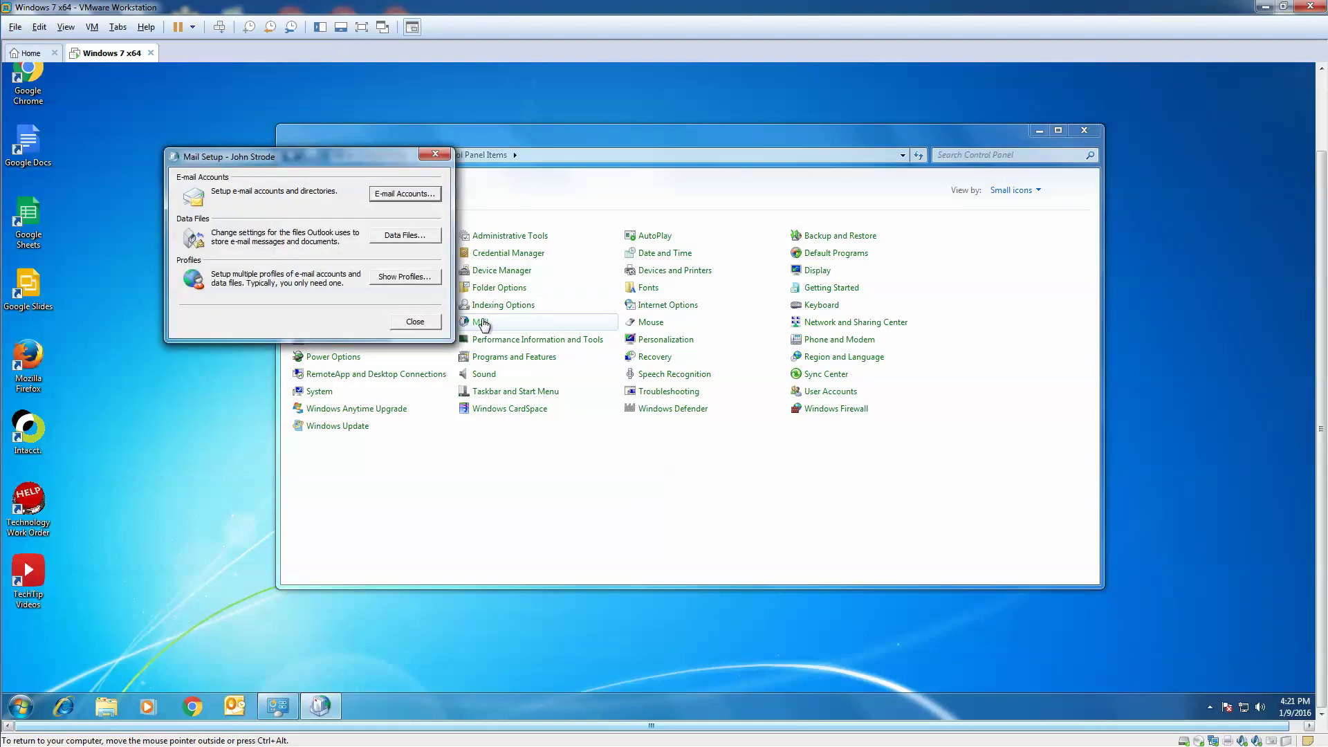
left_click(402, 277)
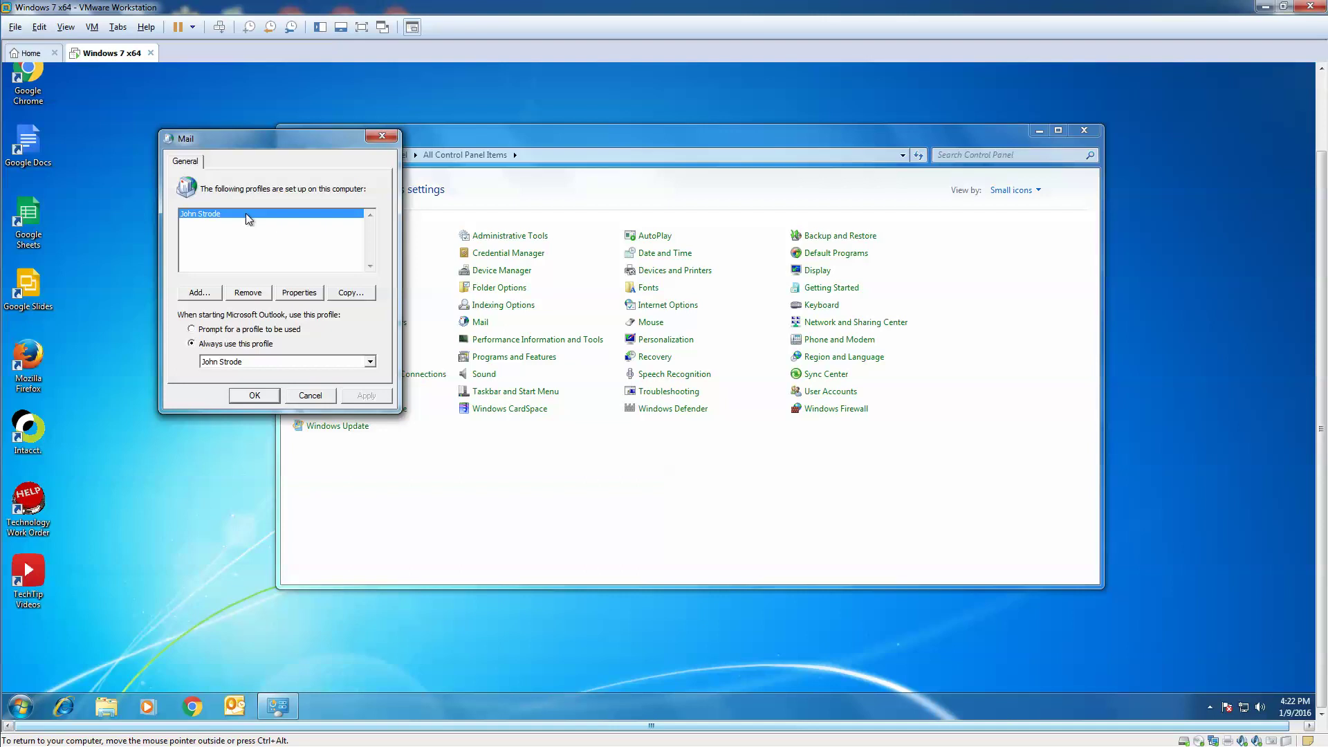
left_click(249, 293)
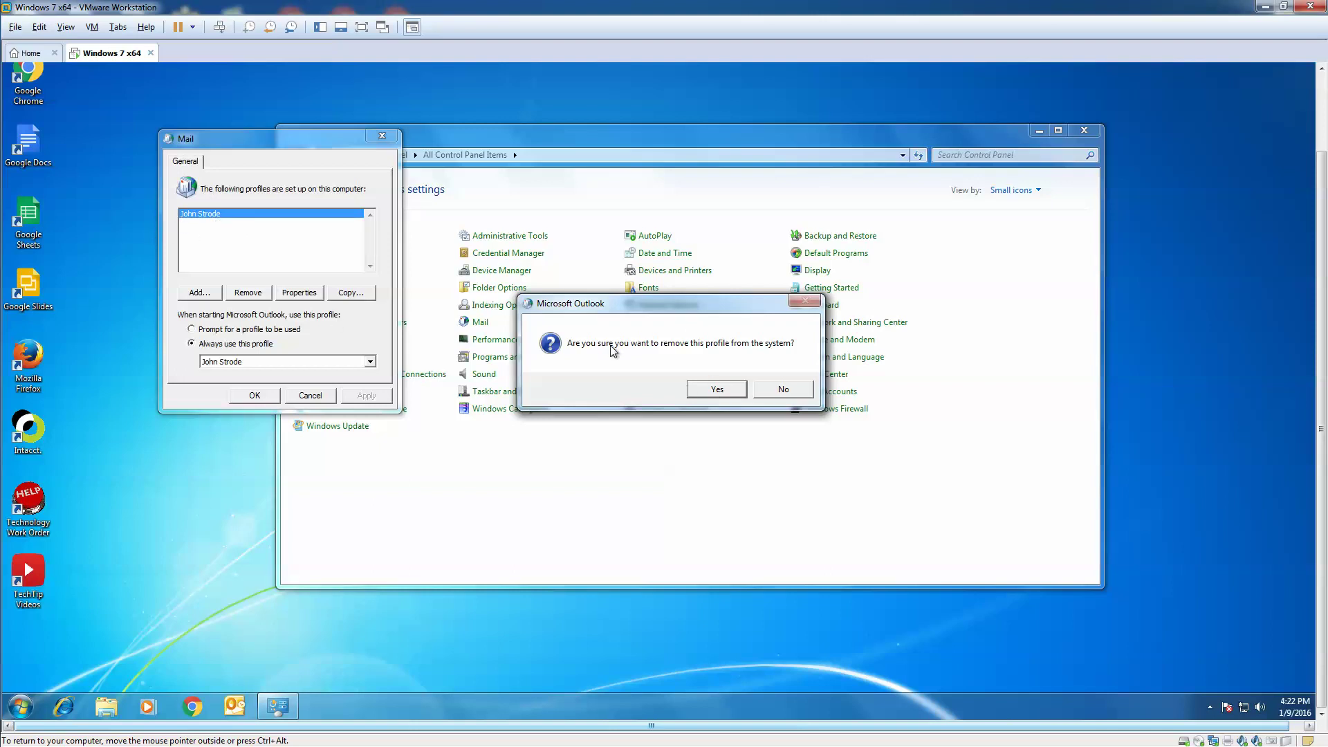
left_click(718, 390)
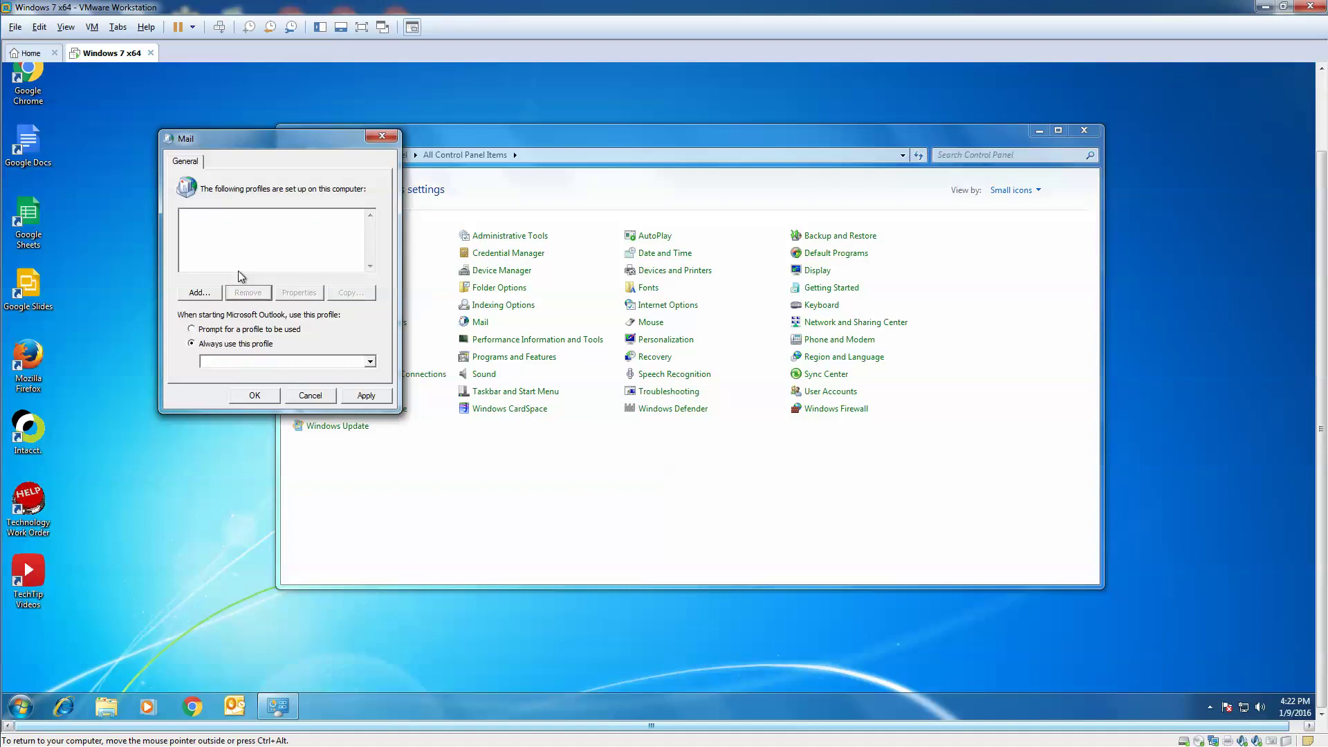
left_click(255, 398)
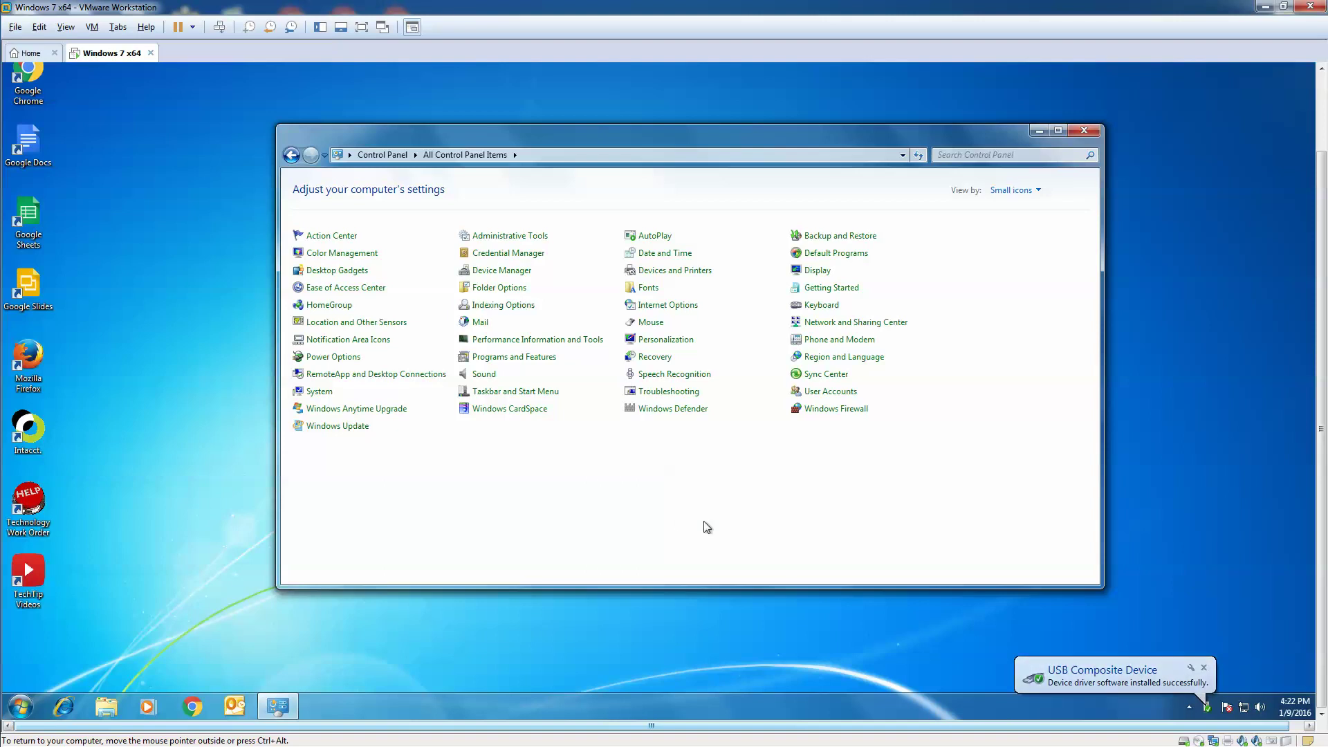
left_click(479, 323)
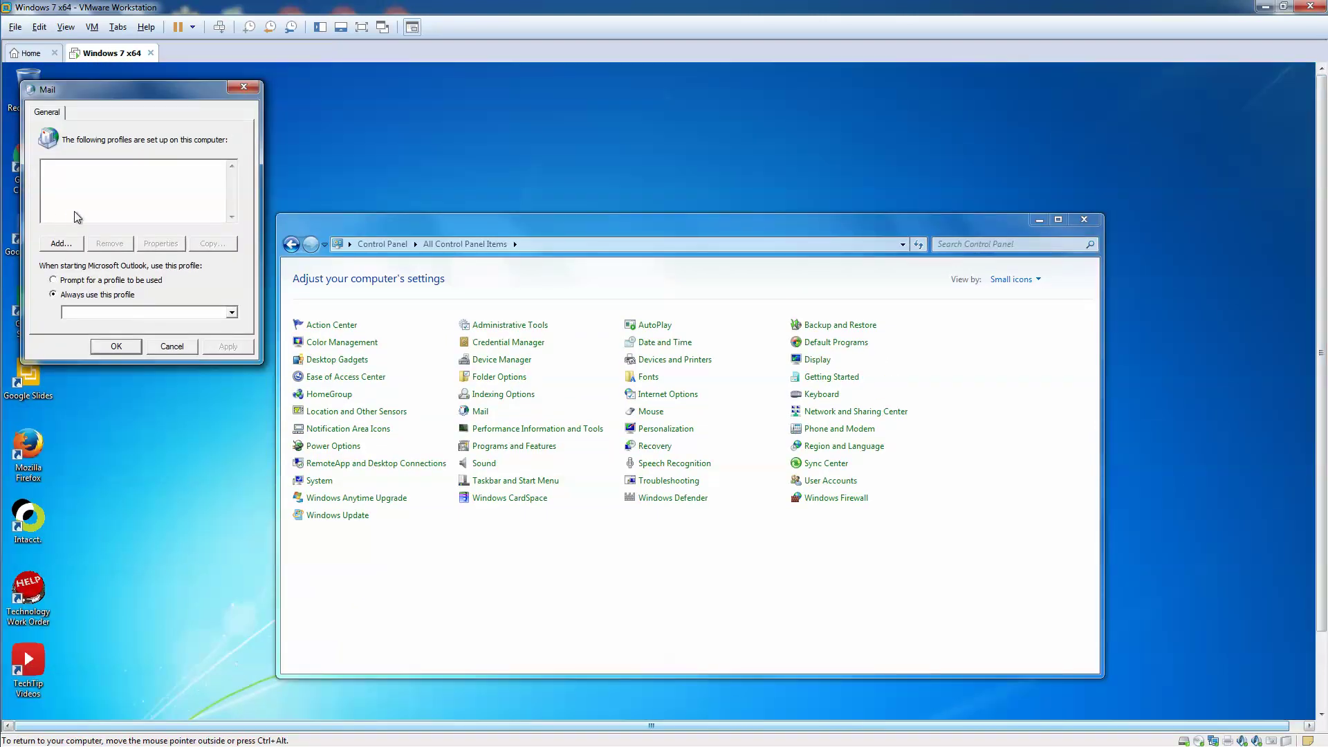
left_click(59, 244)
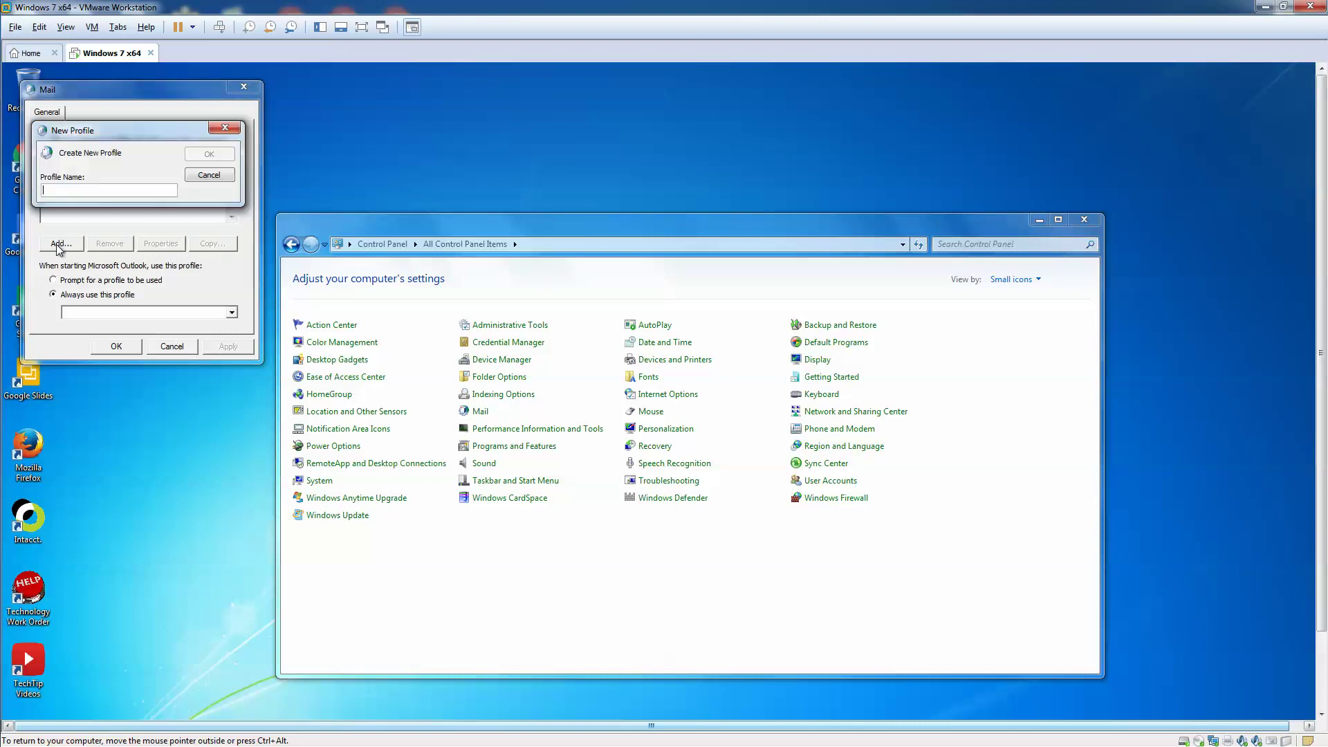
left_click(209, 155)
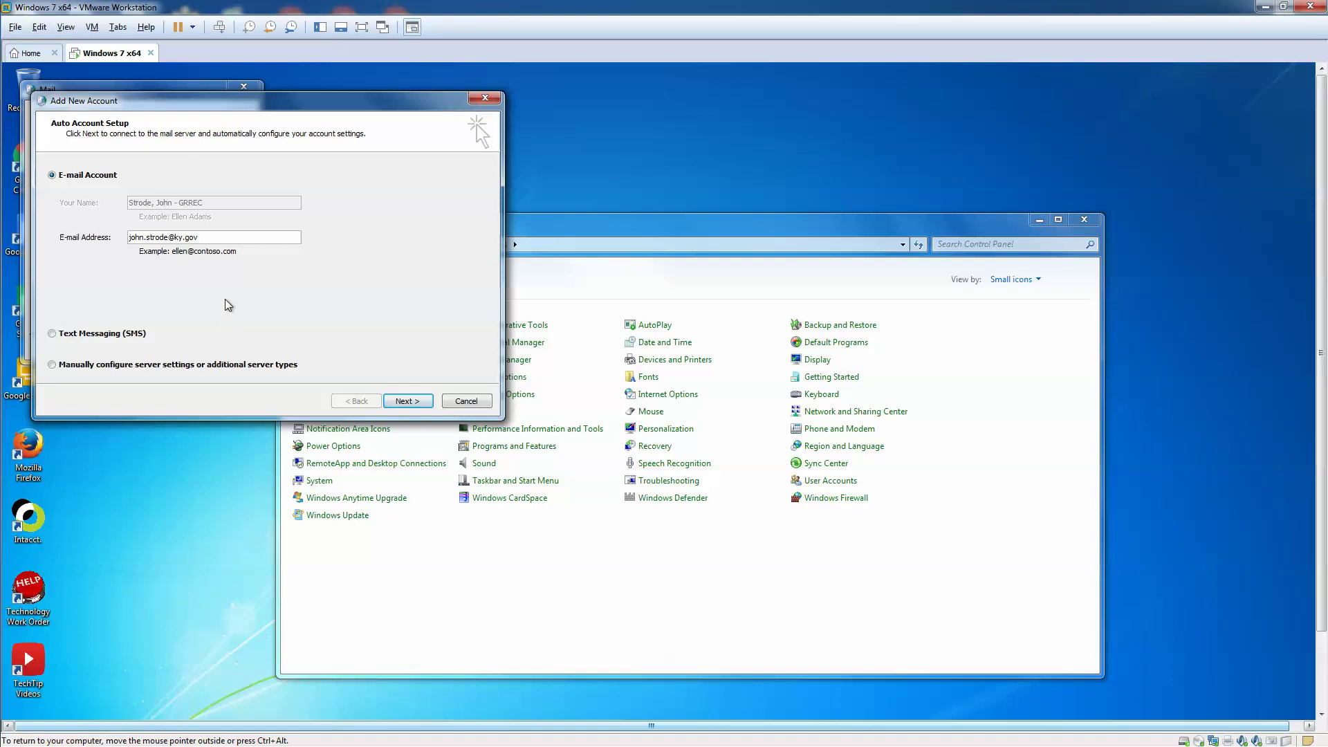
left_click(476, 402)
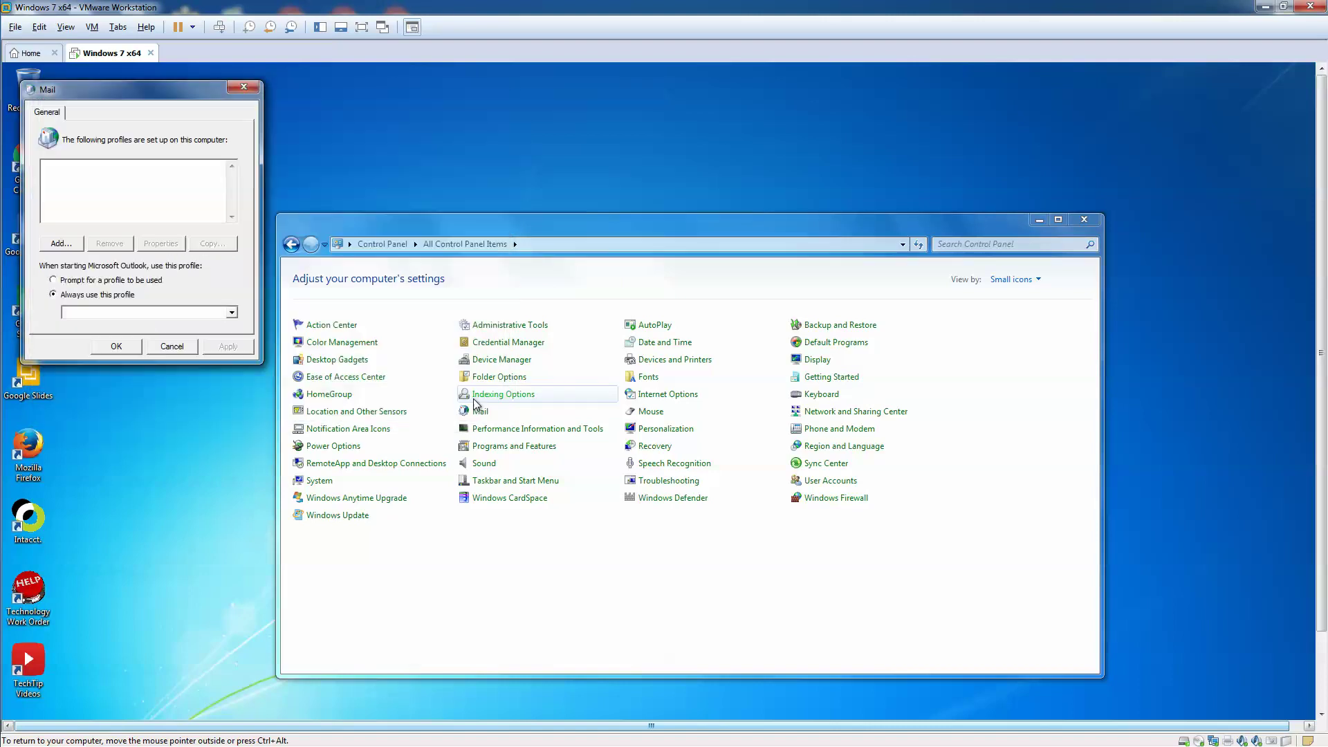
left_click(172, 346)
left_click(716, 480)
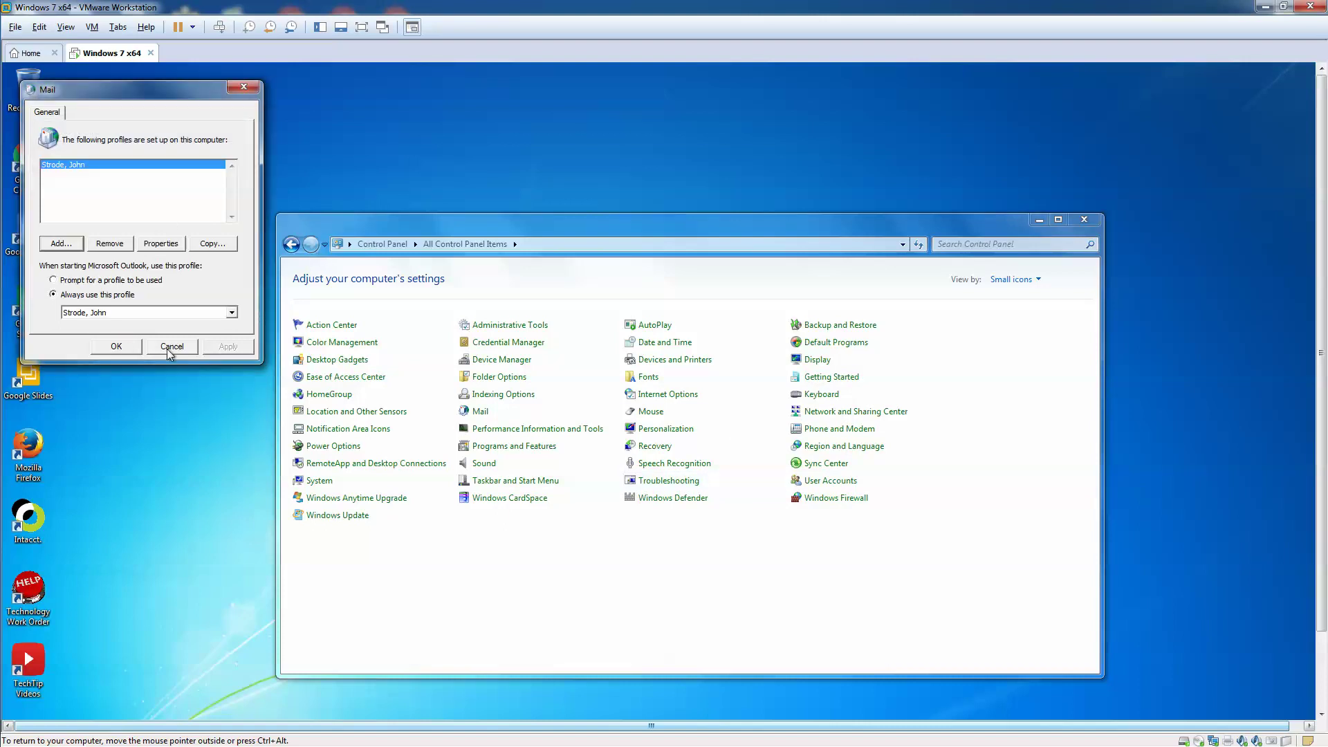
left_click(109, 243)
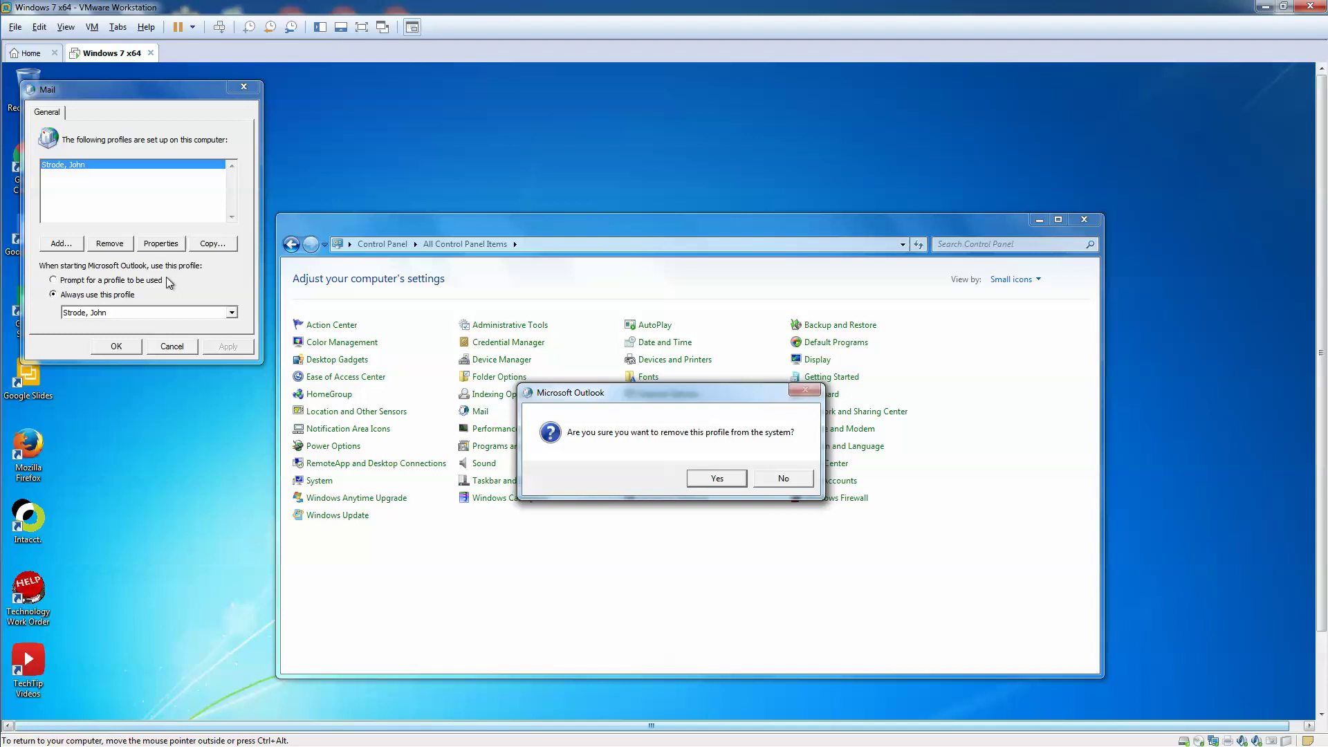
left_click(713, 479)
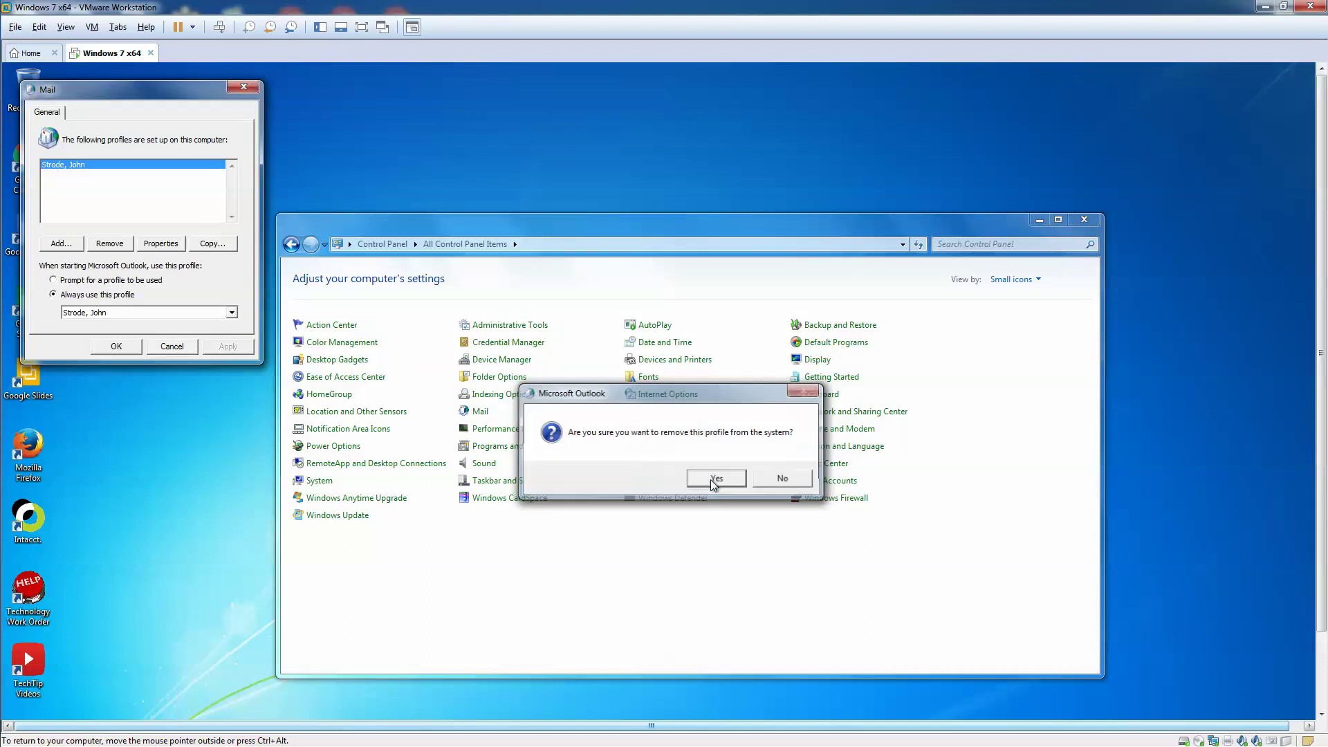
left_click(115, 346)
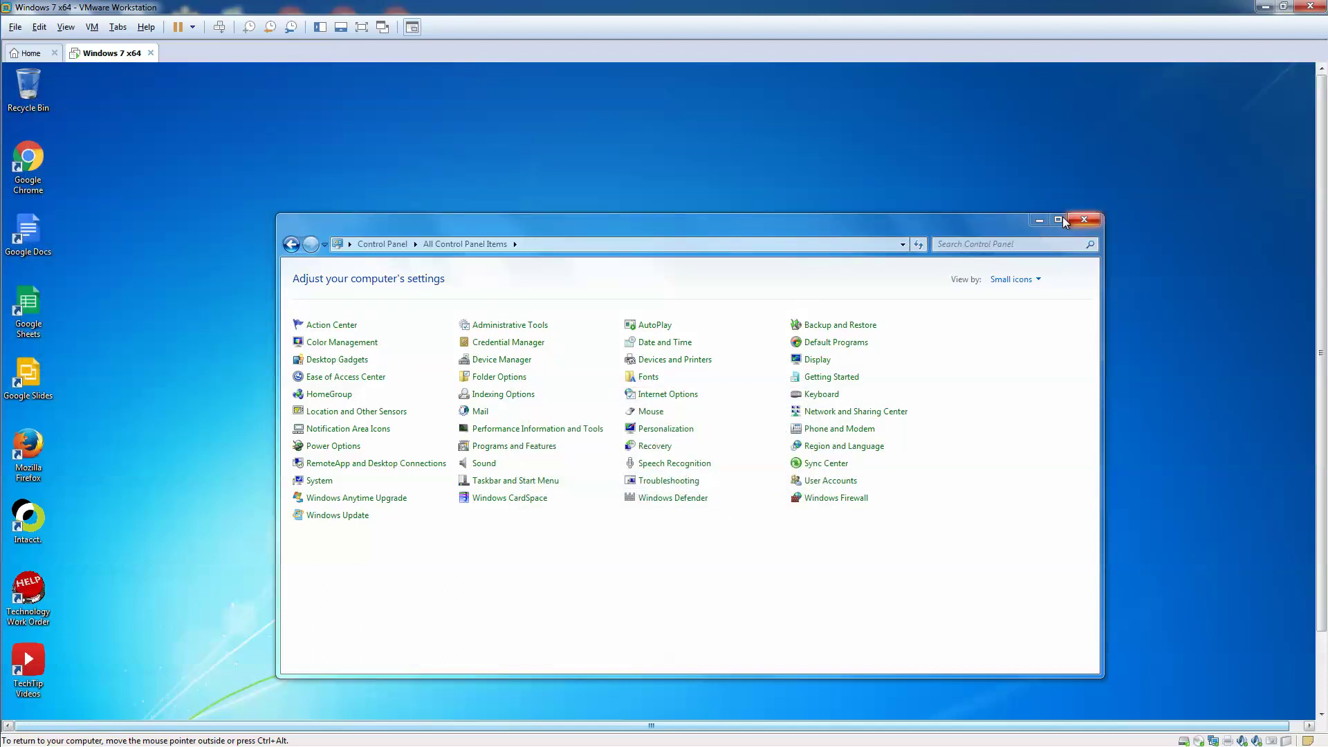
Minimize Control Panel and launch Microsoft Outlook 2010 from All Programs > Microsoft Office
left_click(1040, 220)
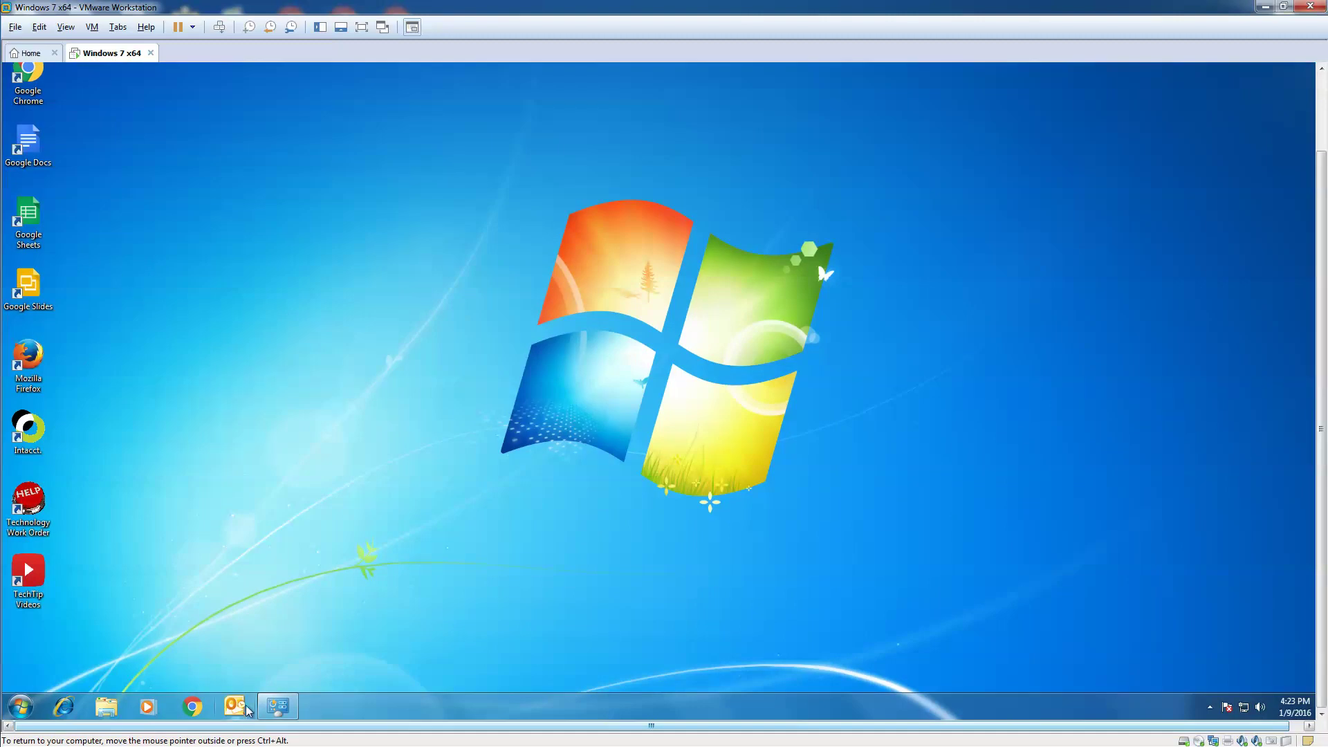
left_click(21, 706)
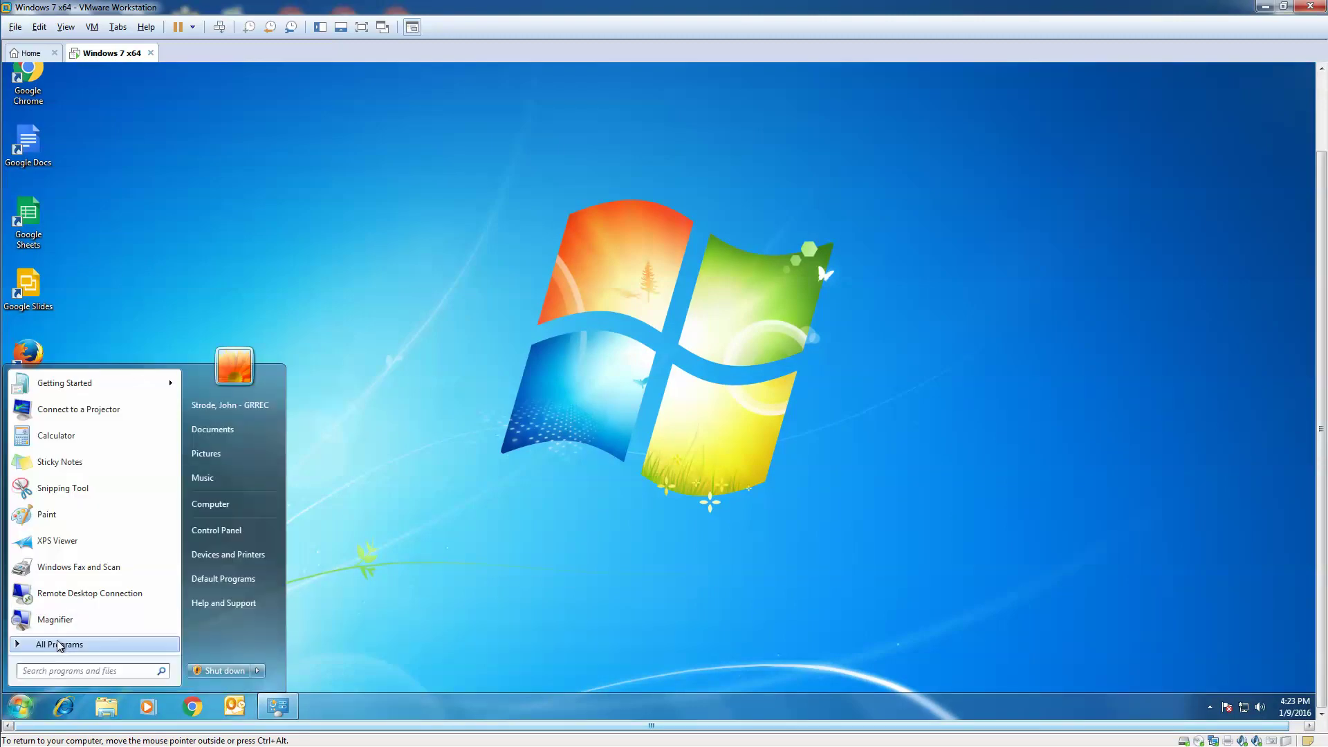
left_click(59, 645)
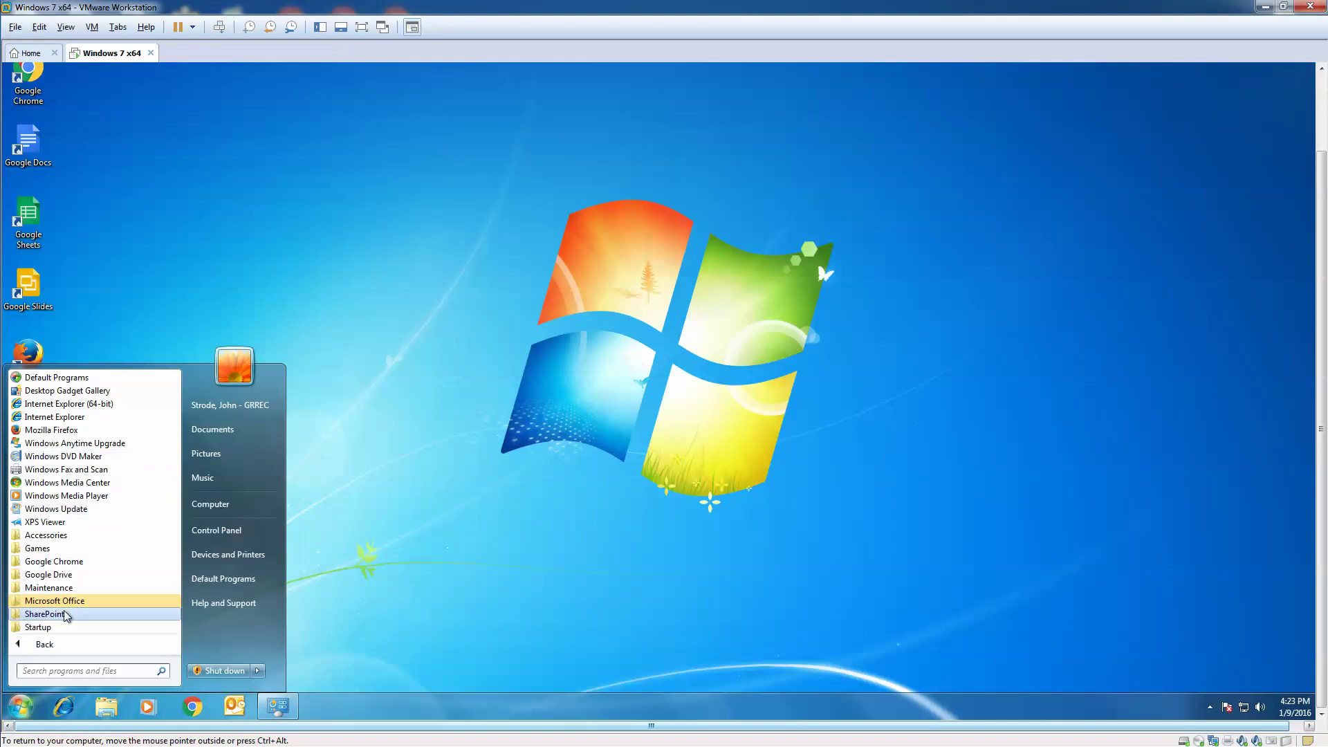
left_click(66, 601)
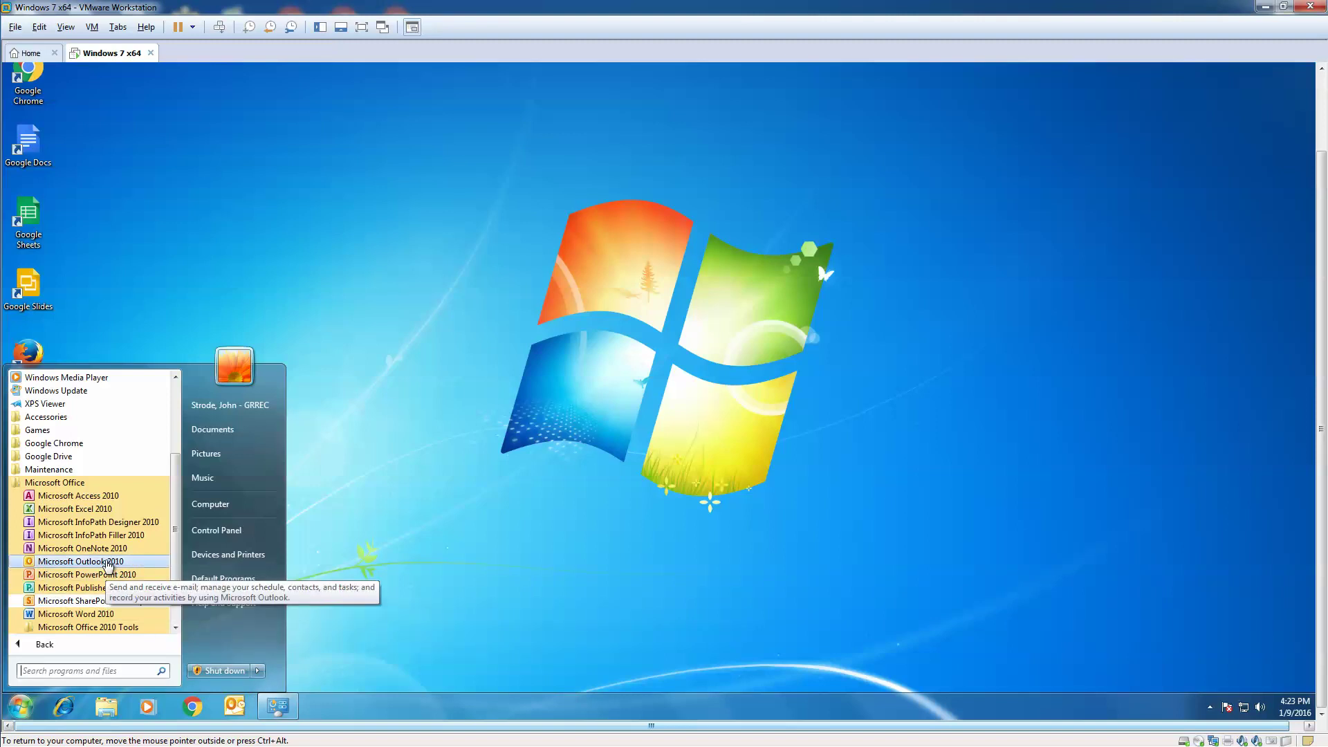
left_click(408, 544)
left_click(233, 707)
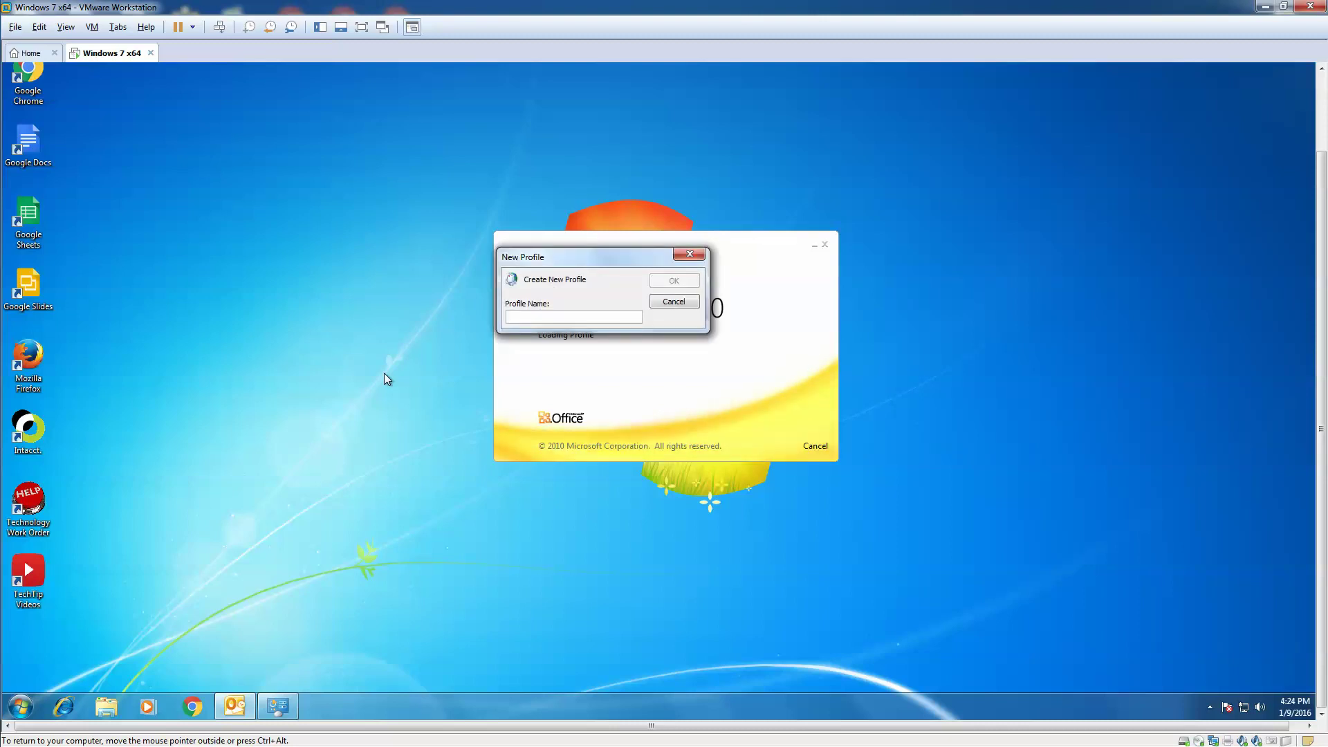
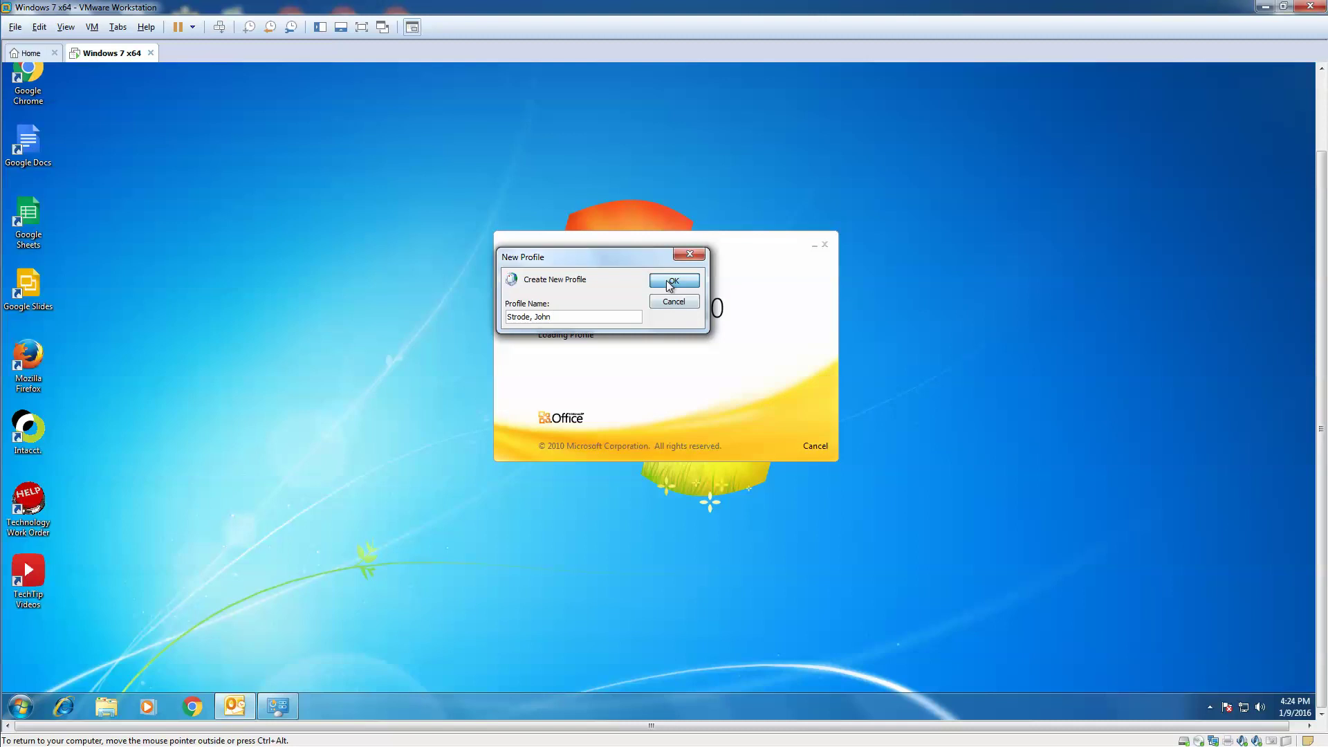
Enter the user's name as the new profile name
left_click(671, 280)
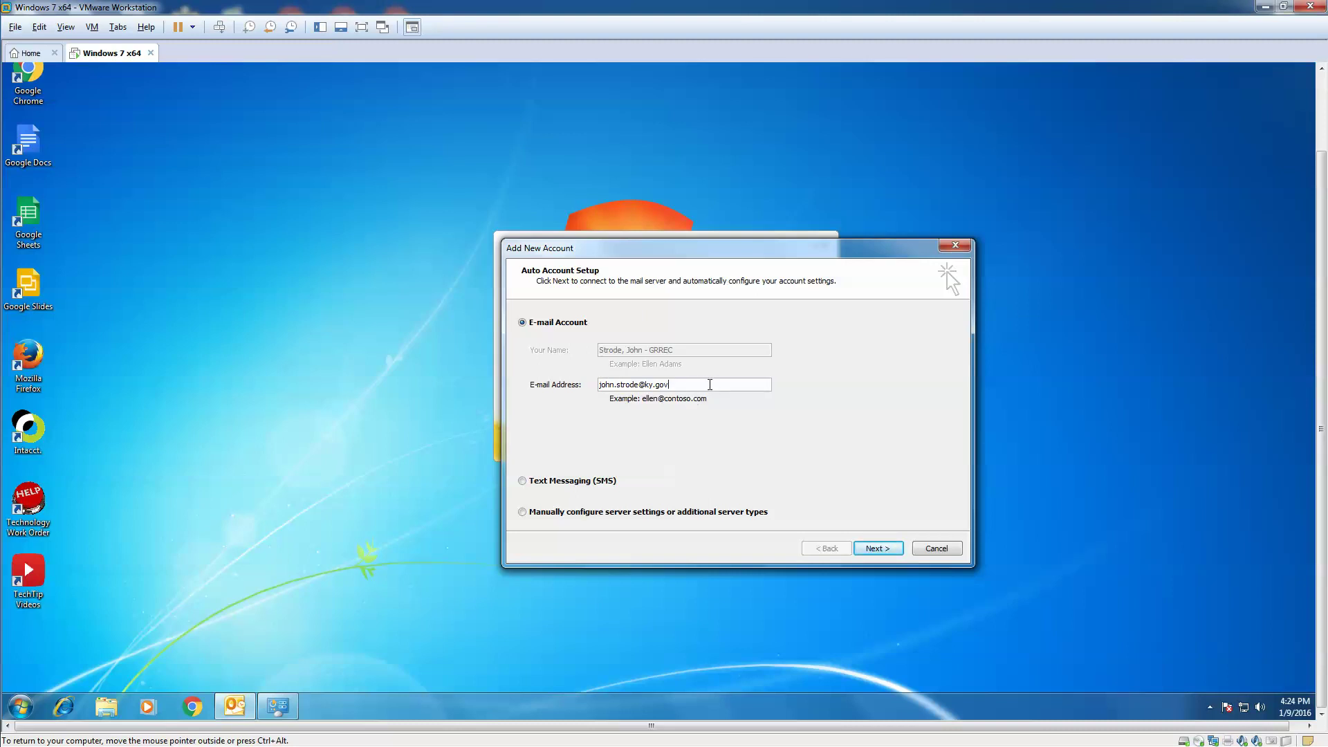
key("BackSpace")
key("BackSpace")
key("BackSpace")
key("BackSpace")
key("BackSpace")
key("BackSpace")
key("BackSpace")
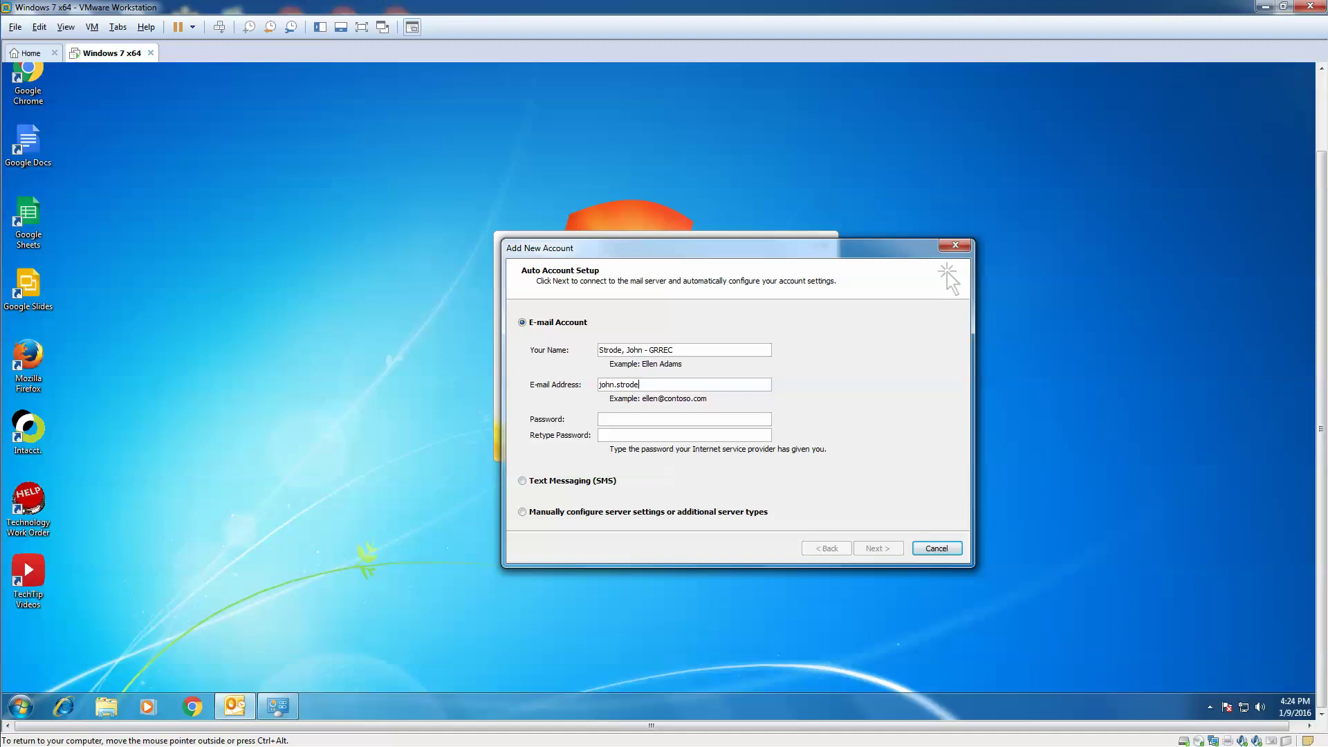
type("@grrec.org")
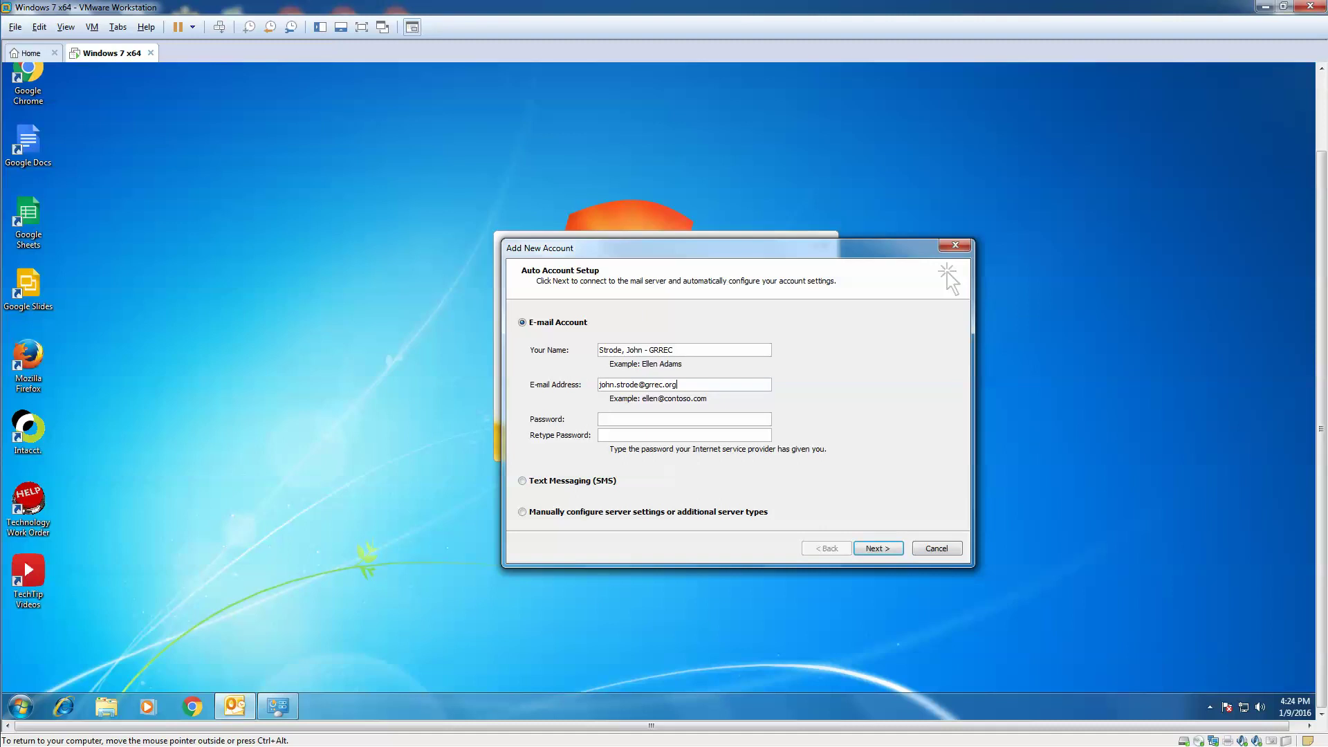
Enter the account password in both the Password and Retype Password fields
left_click(633, 419)
type("*********")
key("Tab")
type("**********")
Submit the account details for automatic setup and acknowledge the restart-required message
left_click(889, 550)
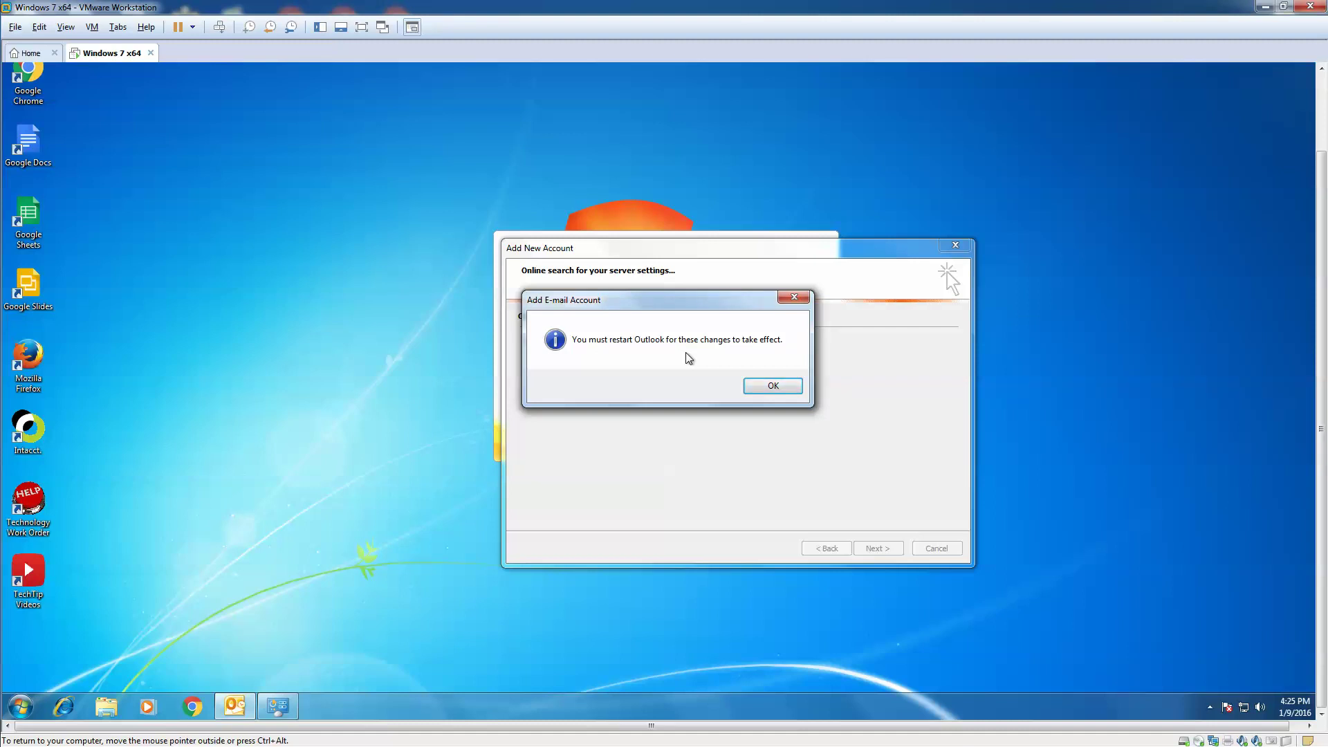
left_click(774, 385)
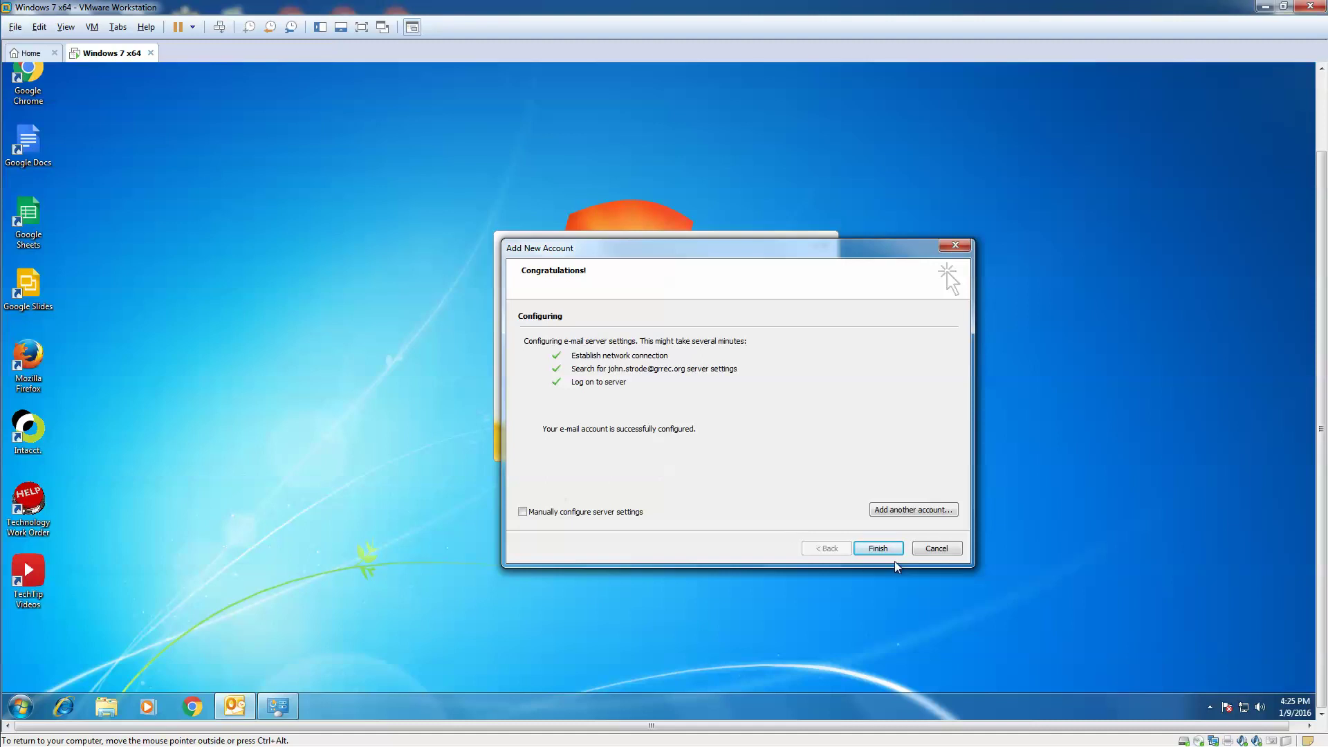
Finish the Add New Account wizard so Outlook loads the new profile
left_click(879, 549)
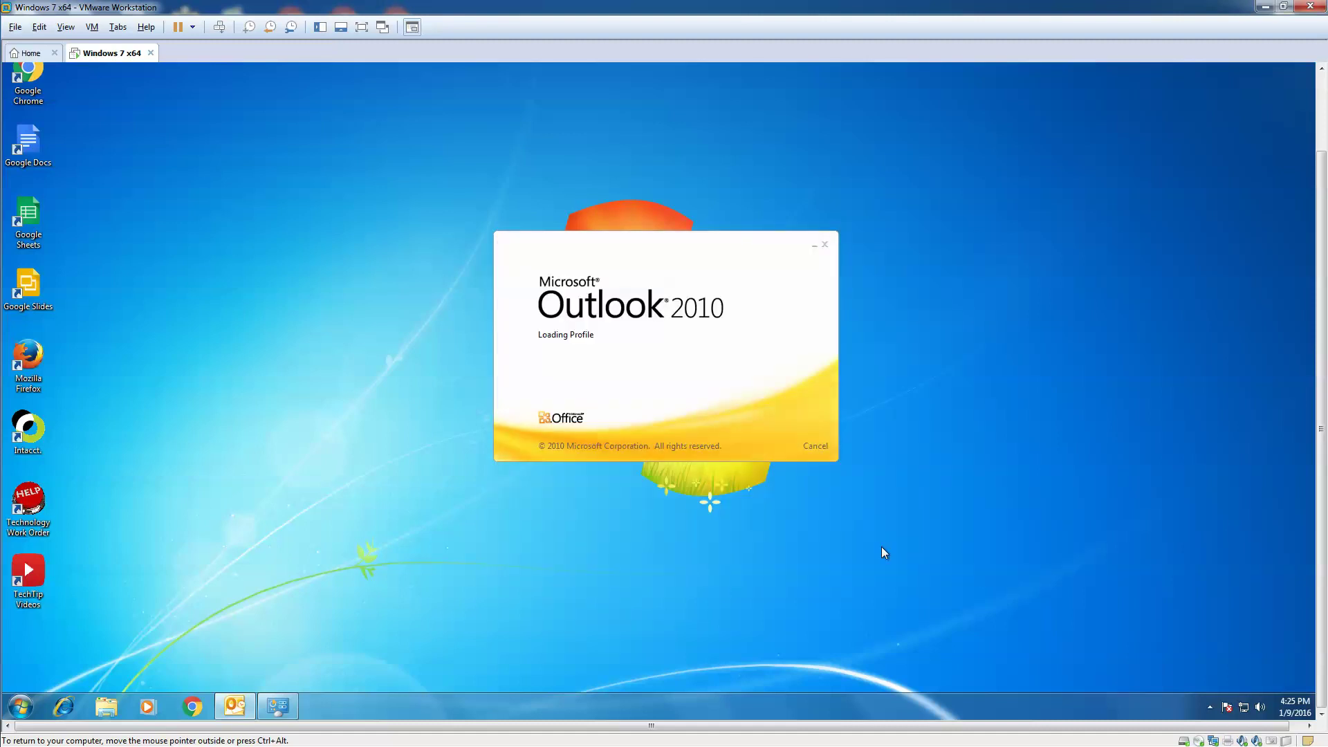